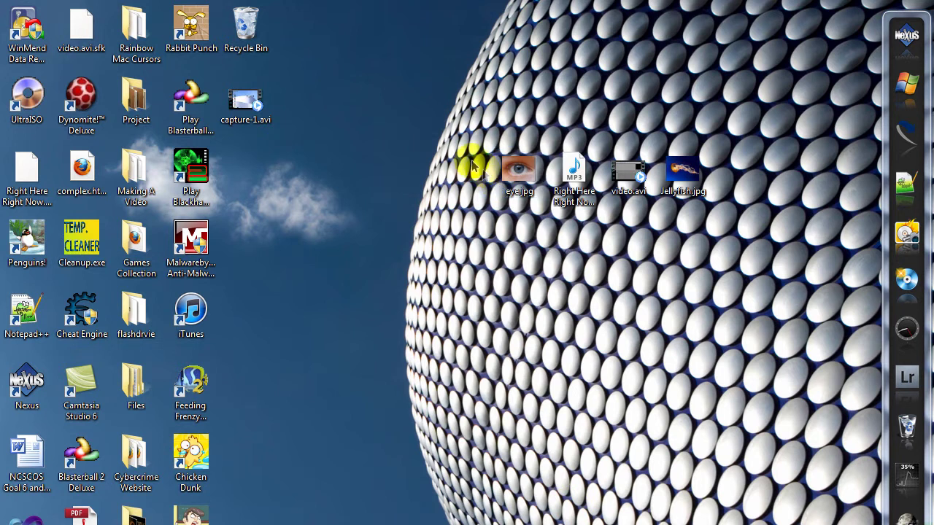
{"action": "left_click_drag", "start_coordinate": [473, 167], "coordinate": [707, 262]}
{"action": "left_click", "coordinate": [707, 262]}
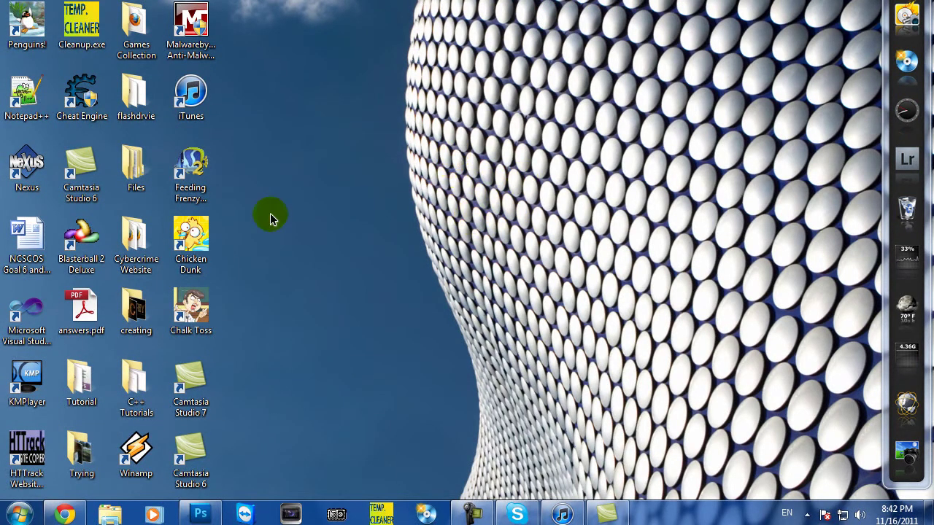
Launch msconfig and show the list of startup items in System Configuration.
{"action": "left_click", "coordinate": [12, 514]}
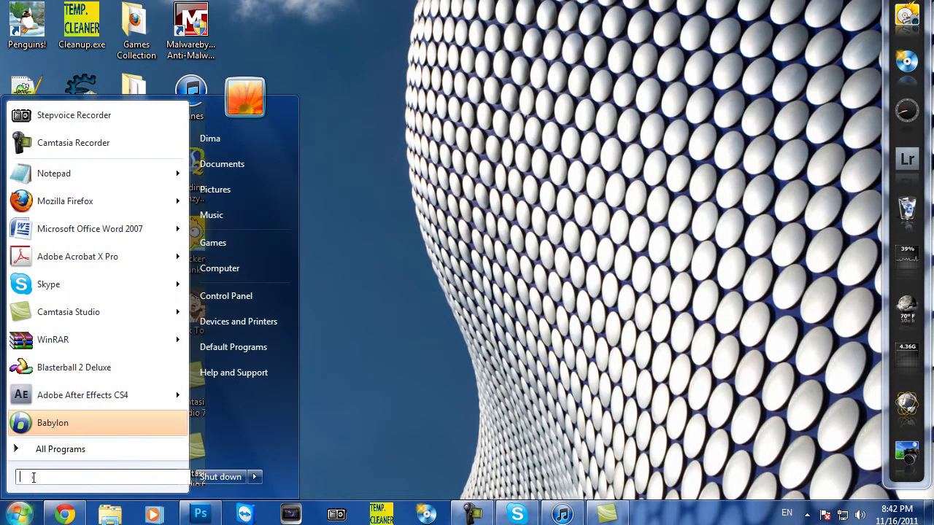
{"action": "left_click", "coordinate": [33, 477]}
{"action": "type", "text": "msconfi"}
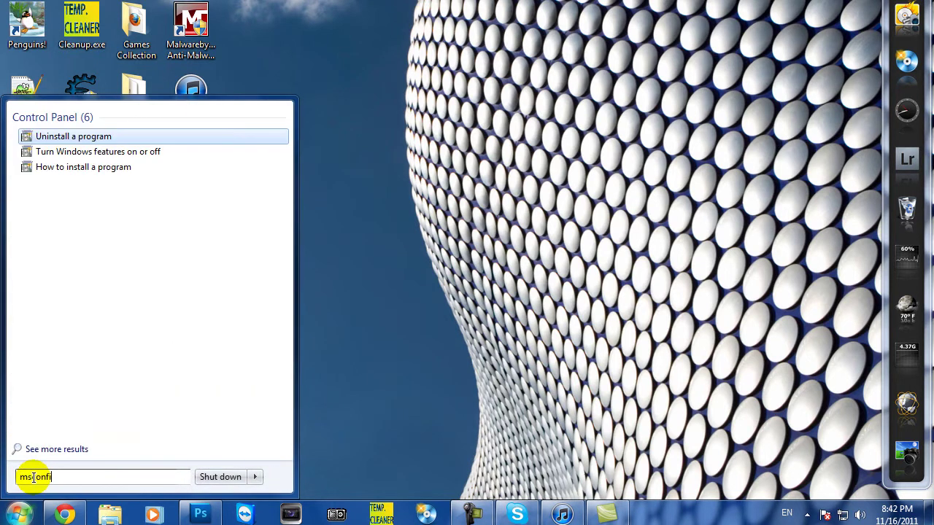
{"action": "type", "text": "g"}
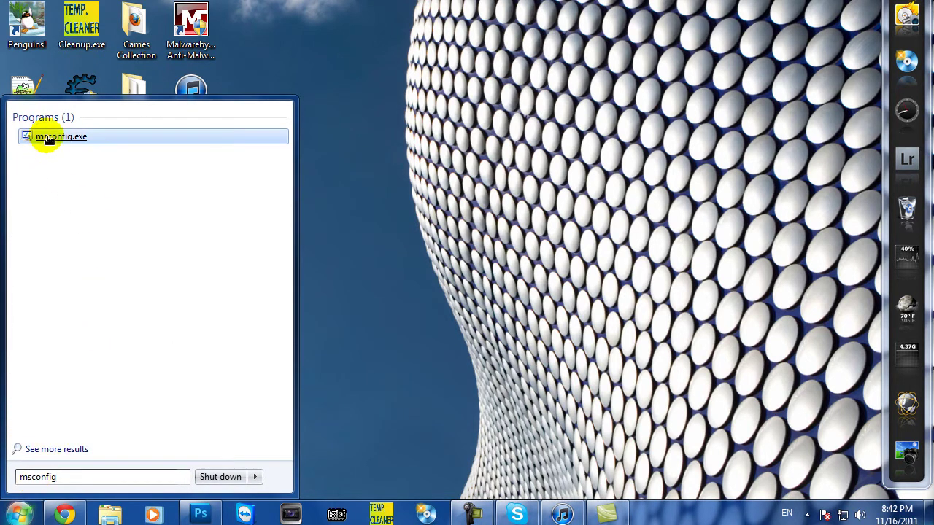
{"action": "left_click", "coordinate": [47, 138]}
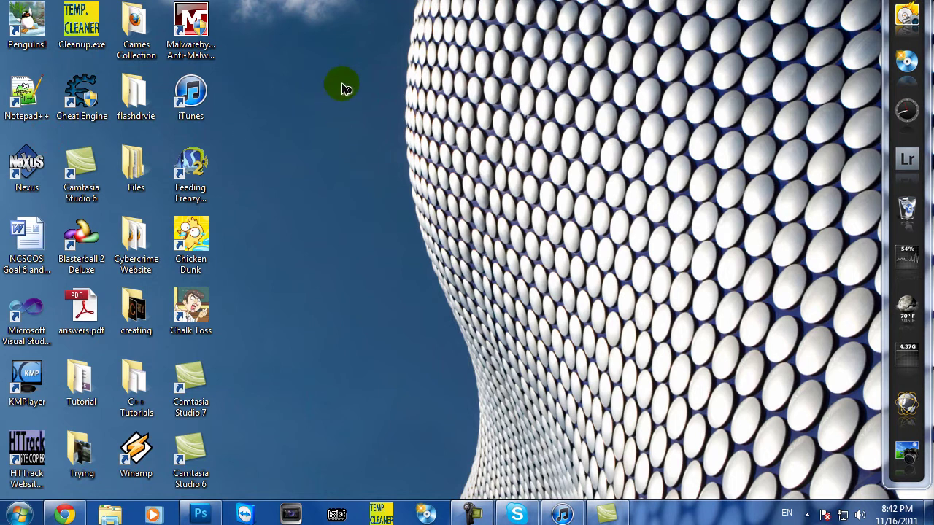
{"action": "left_click_drag", "start_coordinate": [369, 9], "coordinate": [392, 36]}
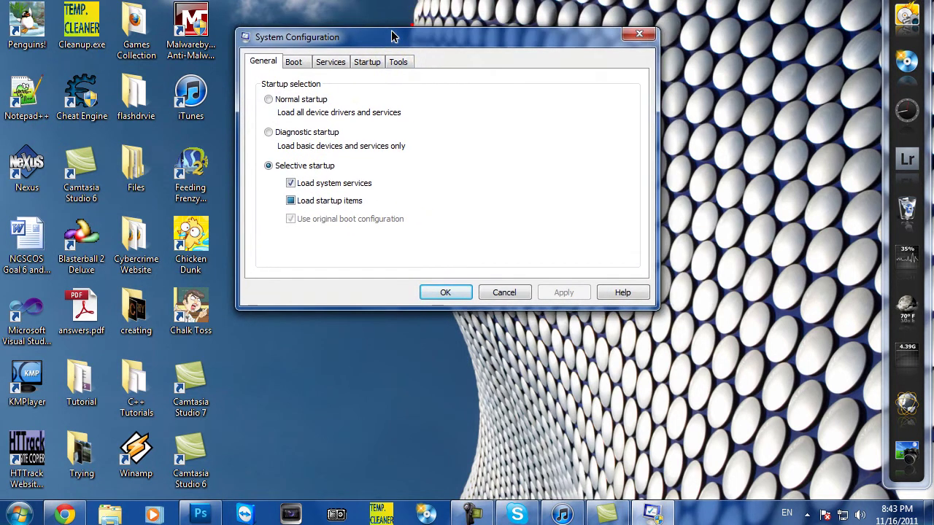
{"action": "left_click", "coordinate": [369, 63]}
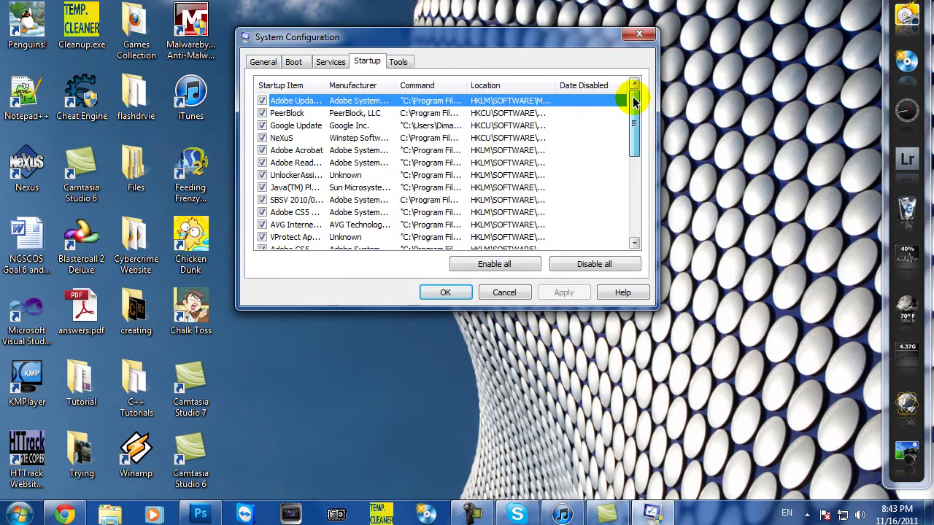
Look through the whole list of startup items, widening the Startup Item column to read the names.
{"action": "scroll", "coordinate": [634, 102], "scroll_direction": "down", "scroll_amount": 6}
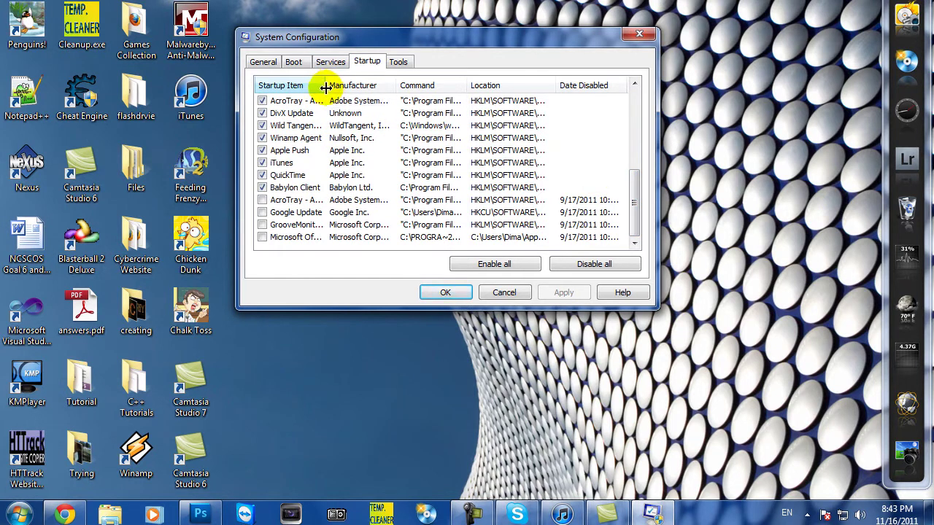
{"action": "left_click_drag", "start_coordinate": [325, 87], "coordinate": [343, 87]}
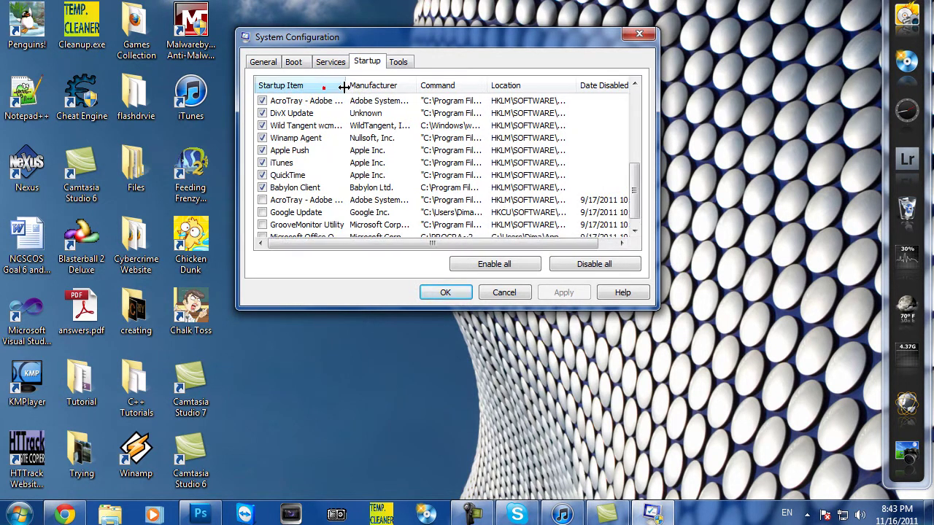
{"action": "left_click_drag", "start_coordinate": [635, 177], "coordinate": [634, 116]}
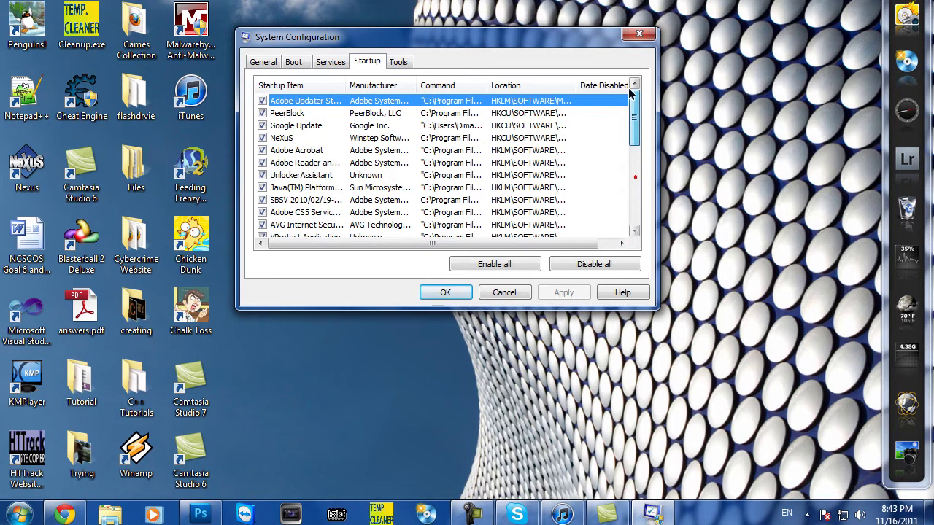
Try switching off the PeerBlock, Google Update and NeXuS startup items, and accept the System Configuration dialog.
{"action": "left_click", "coordinate": [262, 113]}
{"action": "left_click", "coordinate": [262, 125]}
{"action": "left_click", "coordinate": [262, 138]}
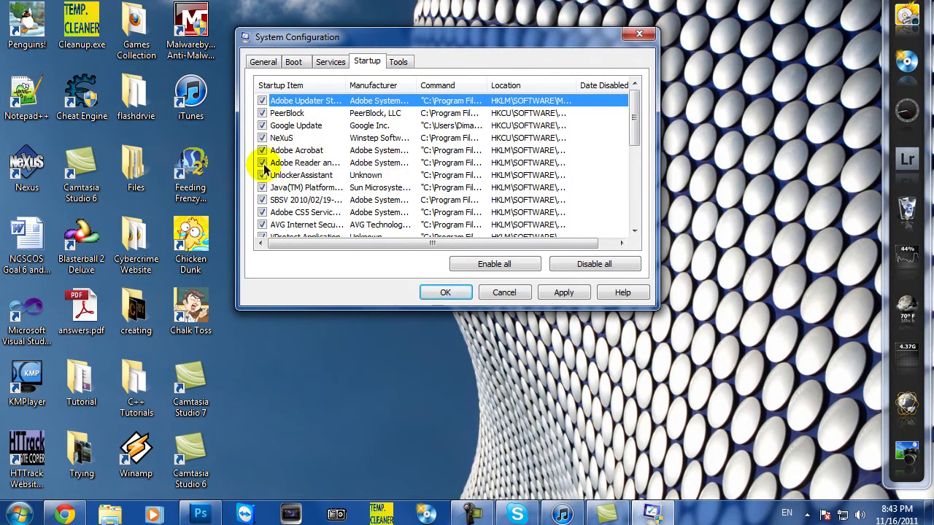
{"action": "left_click", "coordinate": [445, 293]}
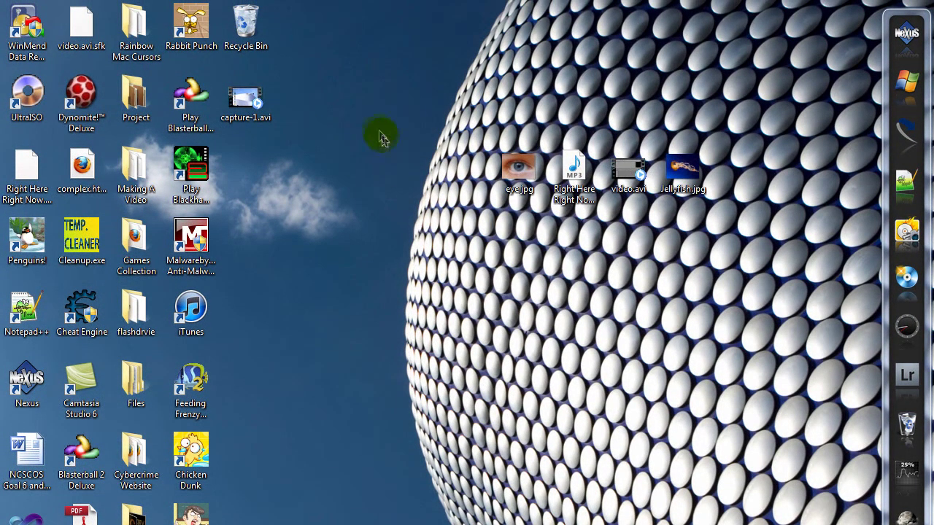
{"action": "left_click_drag", "start_coordinate": [376, 125], "coordinate": [704, 256]}
{"action": "left_click", "coordinate": [581, 255]}
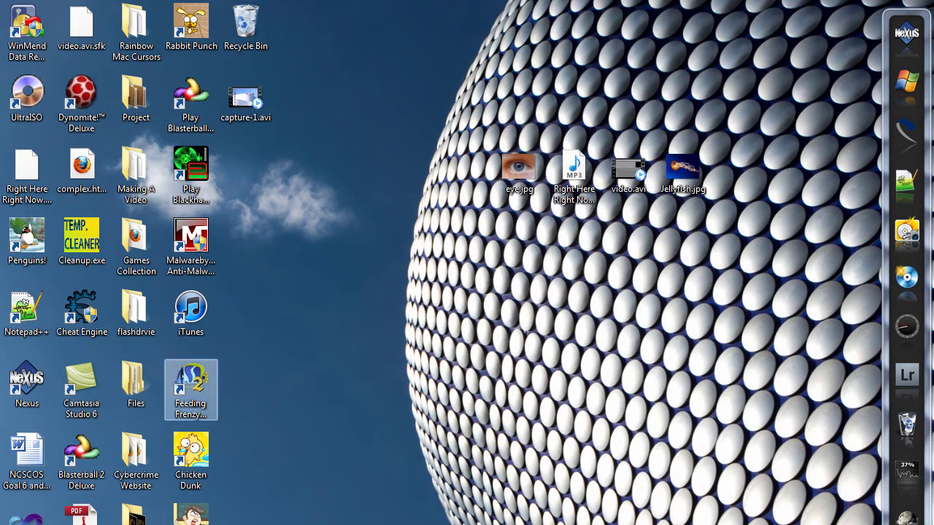
Start Malwarebytes' Anti-Malware and update its malware database.
{"action": "left_click", "coordinate": [197, 265]}
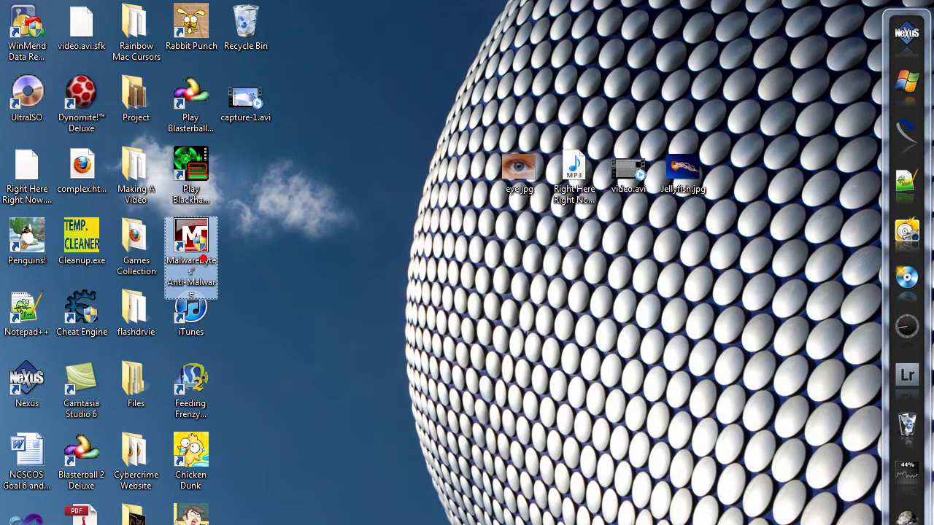
{"action": "double_click", "coordinate": [203, 259]}
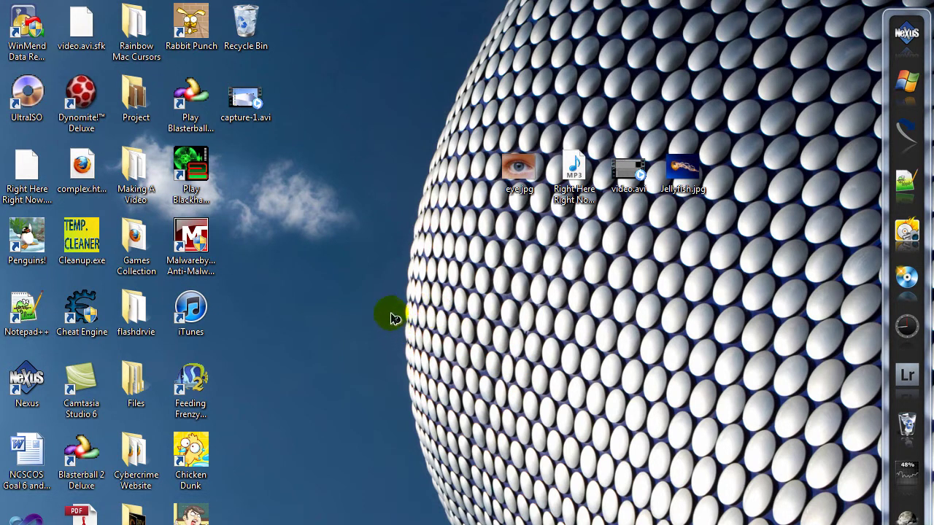
{"action": "left_click_drag", "start_coordinate": [396, 328], "coordinate": [339, 238]}
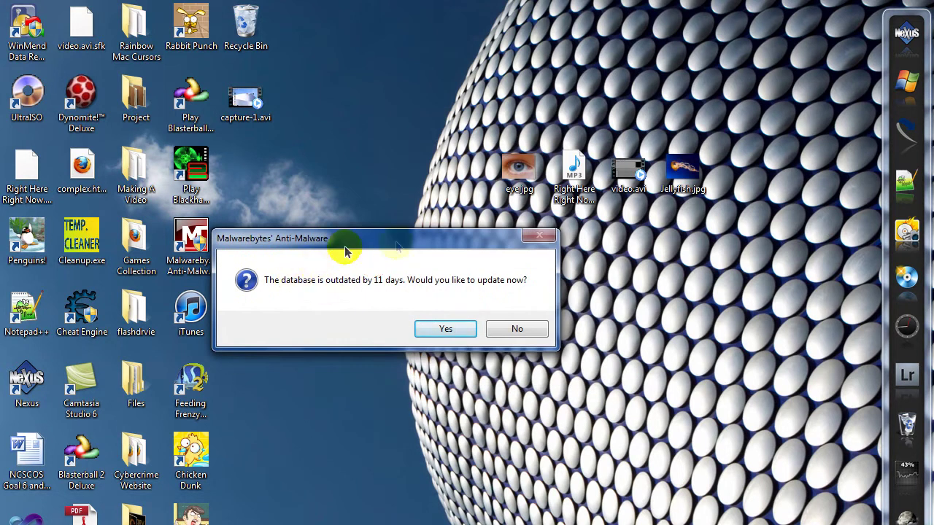
{"action": "left_click", "coordinate": [427, 328]}
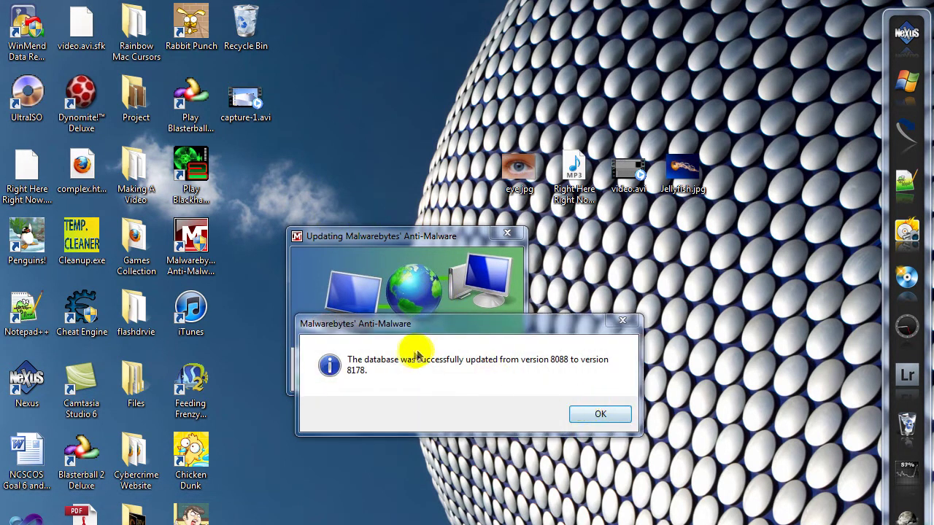
{"action": "left_click", "coordinate": [598, 412]}
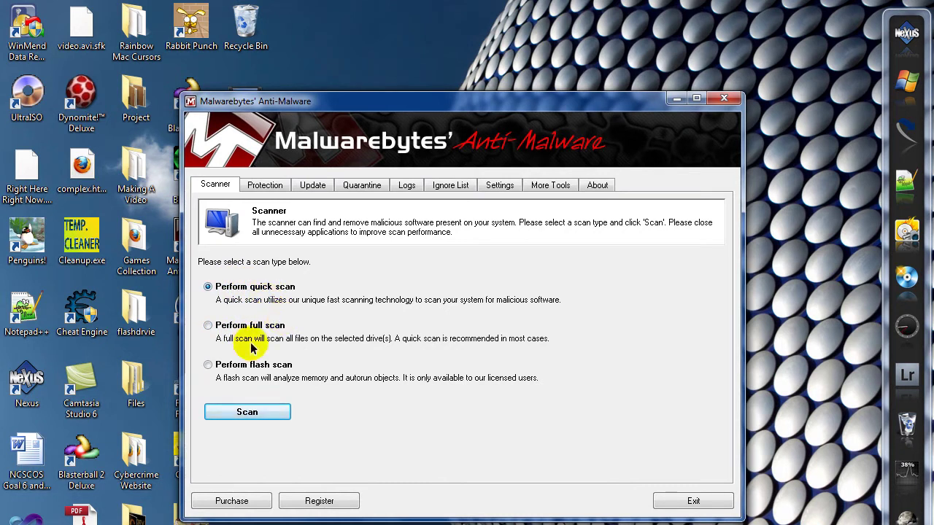
Start a quick scan of the system, and abandon it by closing Malwarebytes' Anti-Malware.
{"action": "left_click", "coordinate": [248, 413]}
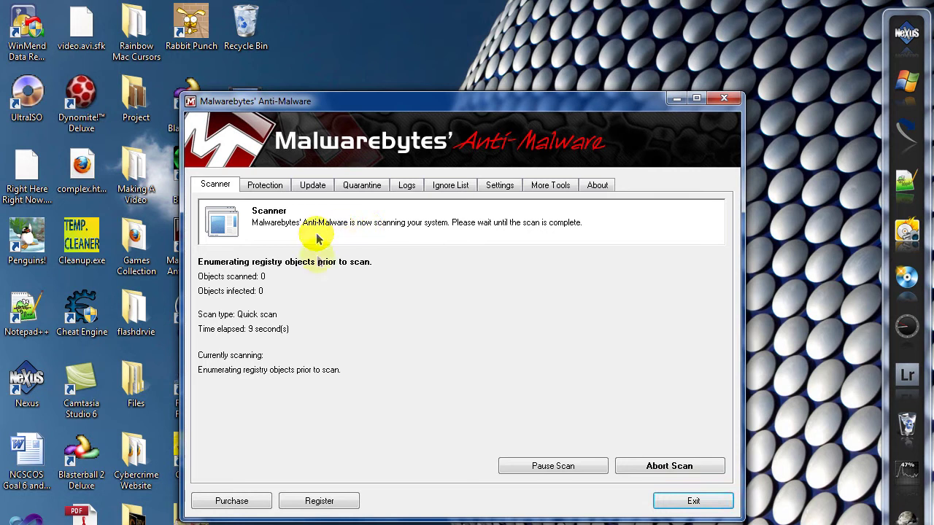
{"action": "left_click", "coordinate": [722, 99]}
{"action": "left_click", "coordinate": [512, 415]}
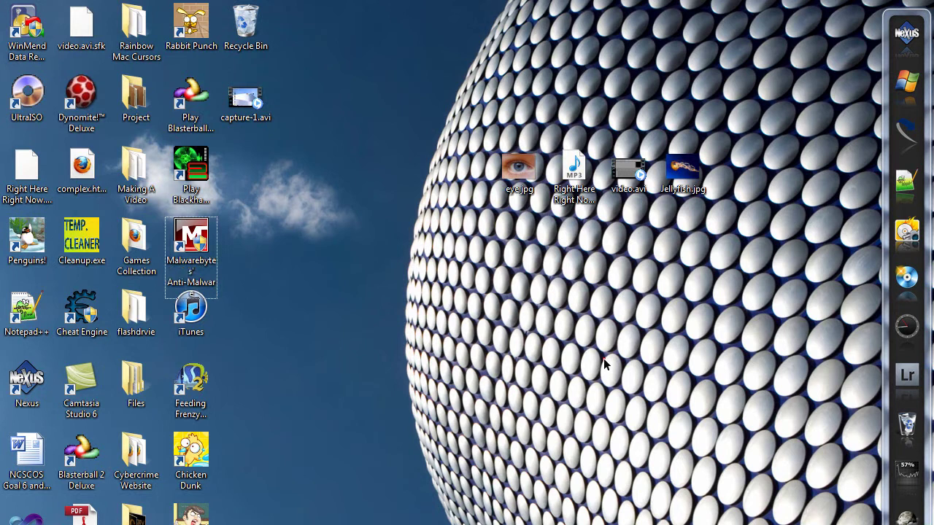
{"action": "left_click", "coordinate": [604, 358]}
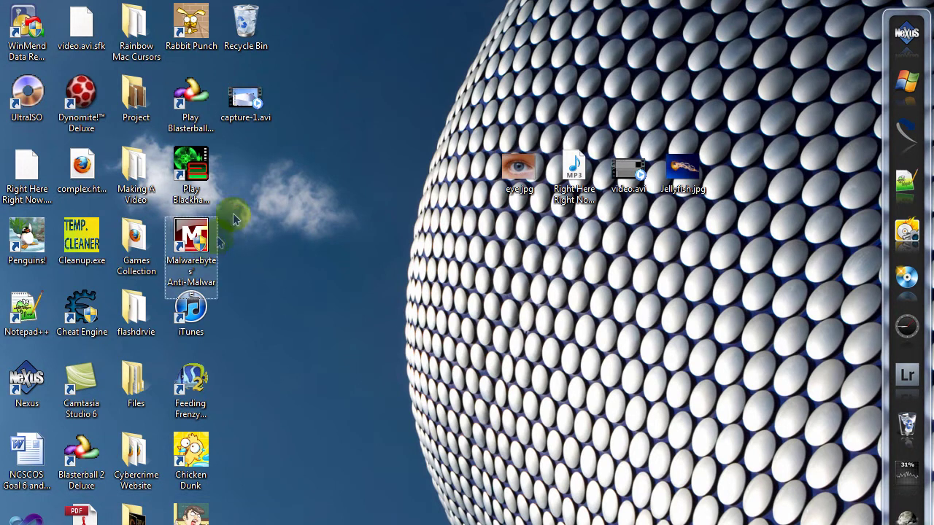
Examine the target path in the properties of the Malwarebytes' Anti-Malware desktop shortcut, and close the properties.
{"action": "right_click", "coordinate": [196, 248]}
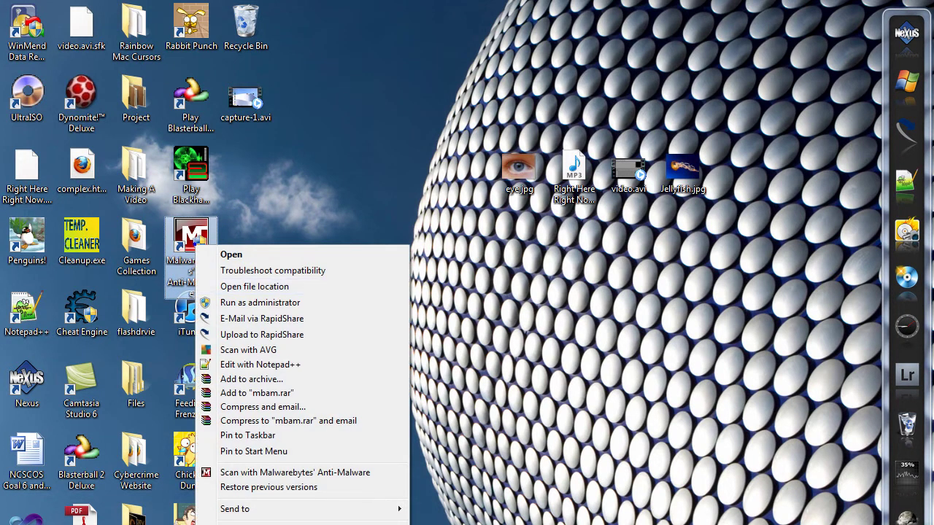
{"action": "key", "text": "r"}
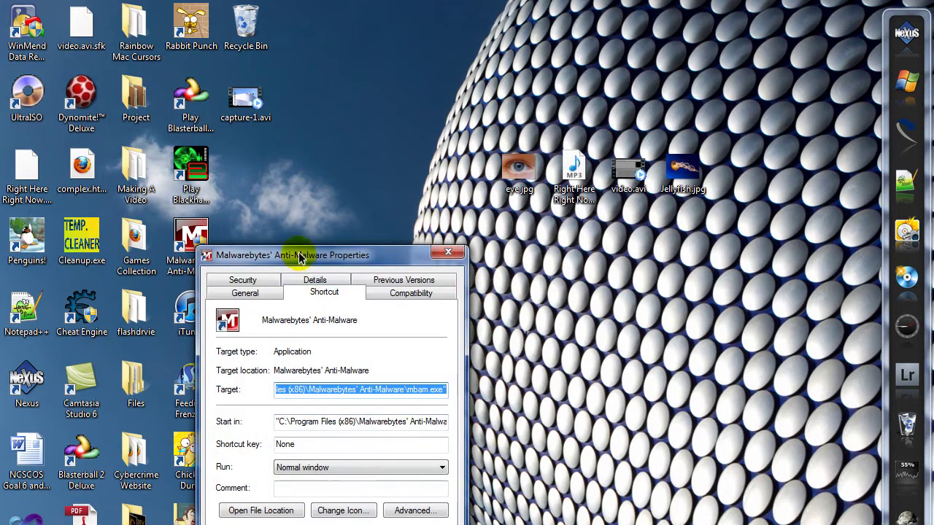
{"action": "left_click", "coordinate": [328, 366]}
{"action": "left_click_drag", "start_coordinate": [274, 366], "coordinate": [327, 366]}
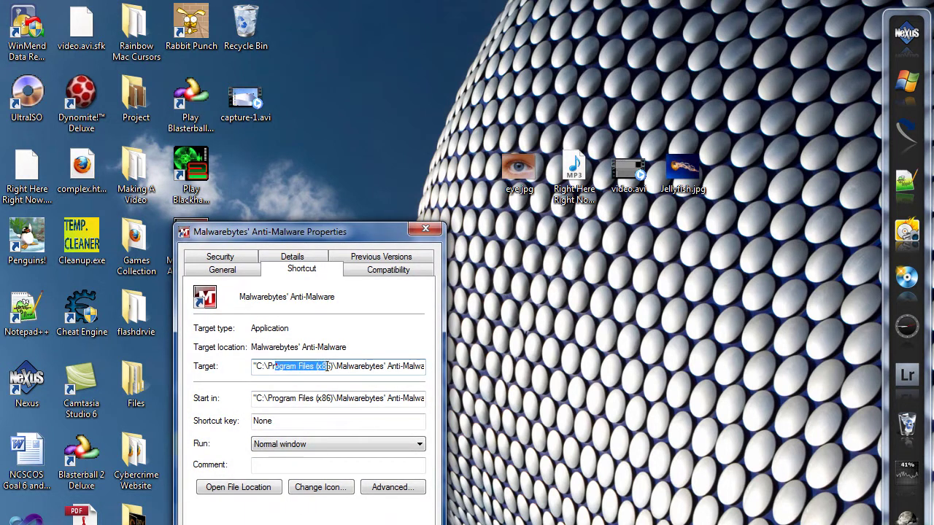
{"action": "left_click_drag", "start_coordinate": [389, 366], "coordinate": [423, 367]}
{"action": "left_click", "coordinate": [379, 364]}
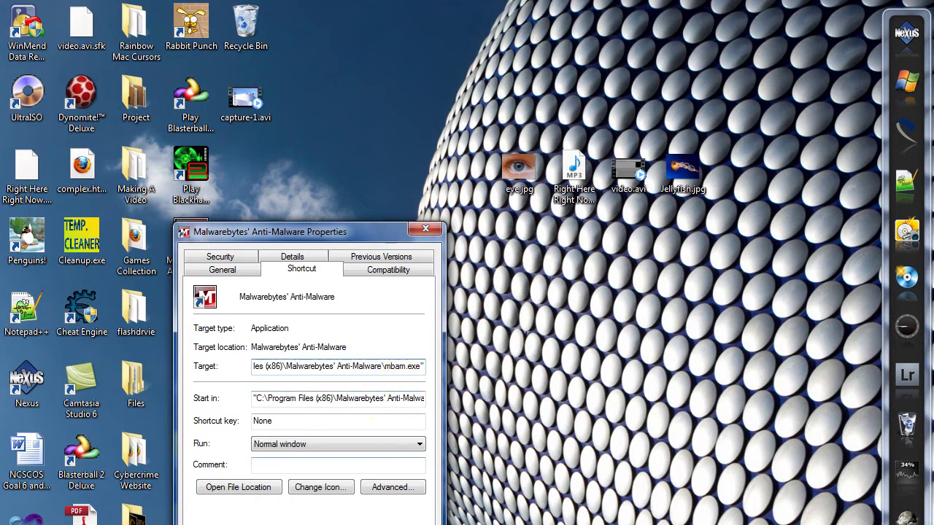
{"action": "key", "text": "Escape"}
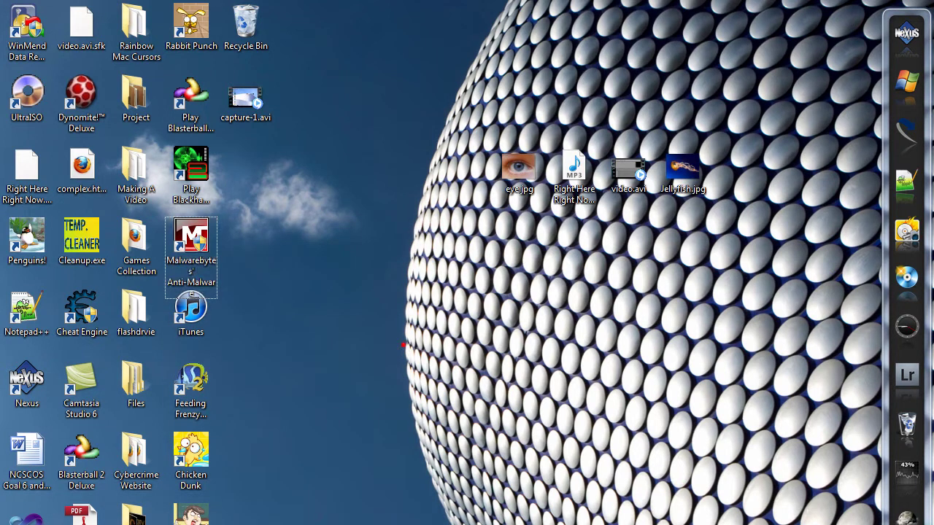
Browse to the personal user folder inside Users on Local Disk (C:).
{"action": "key", "text": "super"}
{"action": "left_click", "coordinate": [211, 483]}
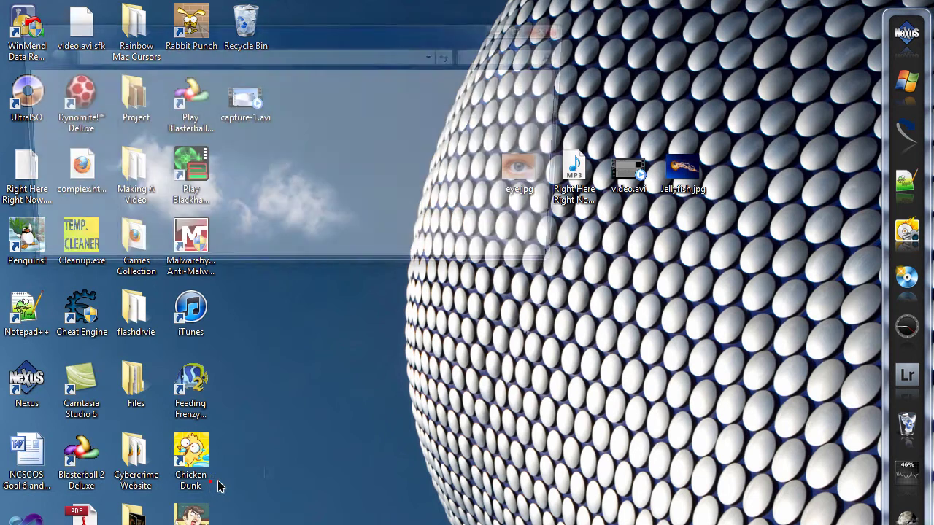
{"action": "double_click", "coordinate": [184, 126]}
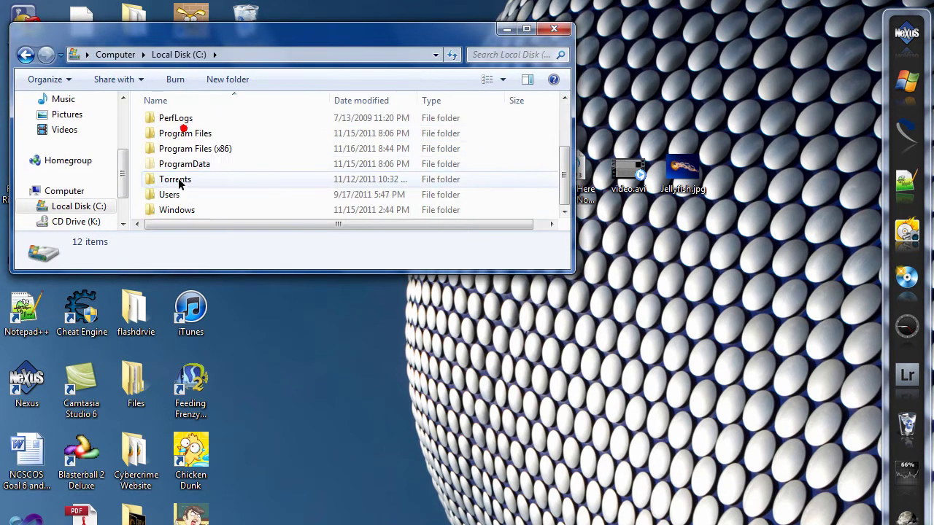
{"action": "double_click", "coordinate": [174, 194]}
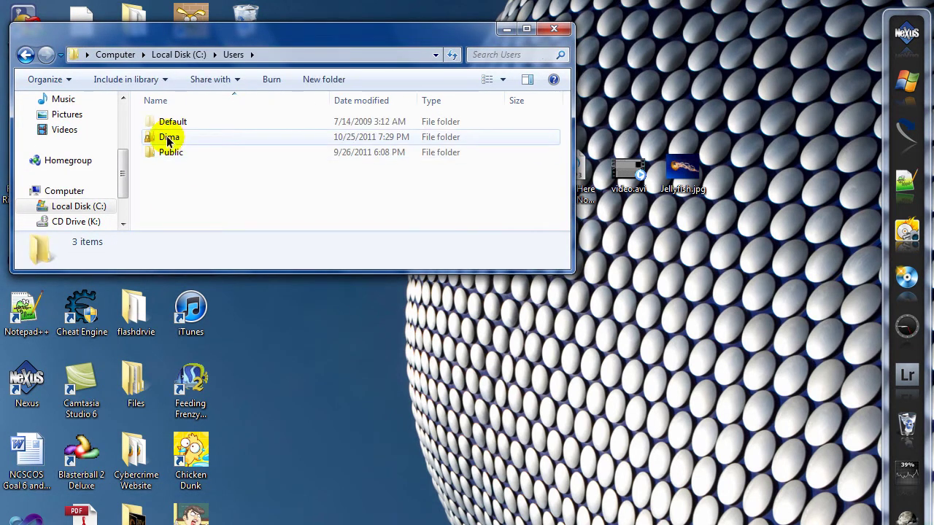
{"action": "double_click", "coordinate": [162, 137]}
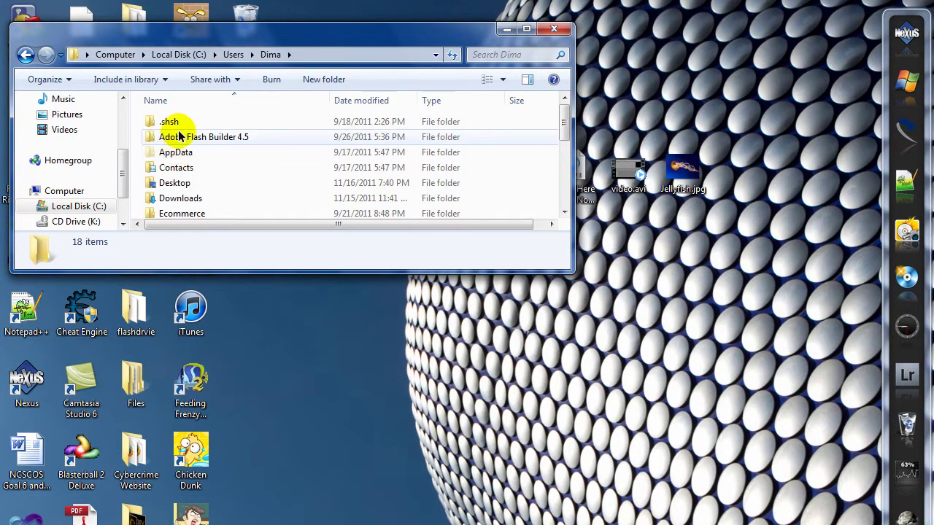
Check the hidden files, folders, and drives setting in the Folder Options view settings, and accept the dialog.
{"action": "key", "text": "alt"}
{"action": "left_click", "coordinate": [114, 77]}
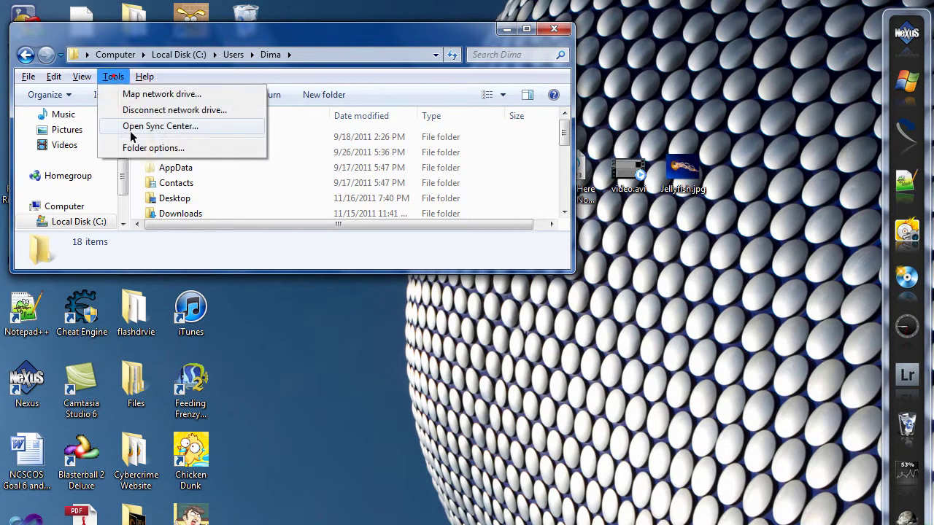
{"action": "left_click", "coordinate": [132, 149]}
{"action": "left_click", "coordinate": [86, 115]}
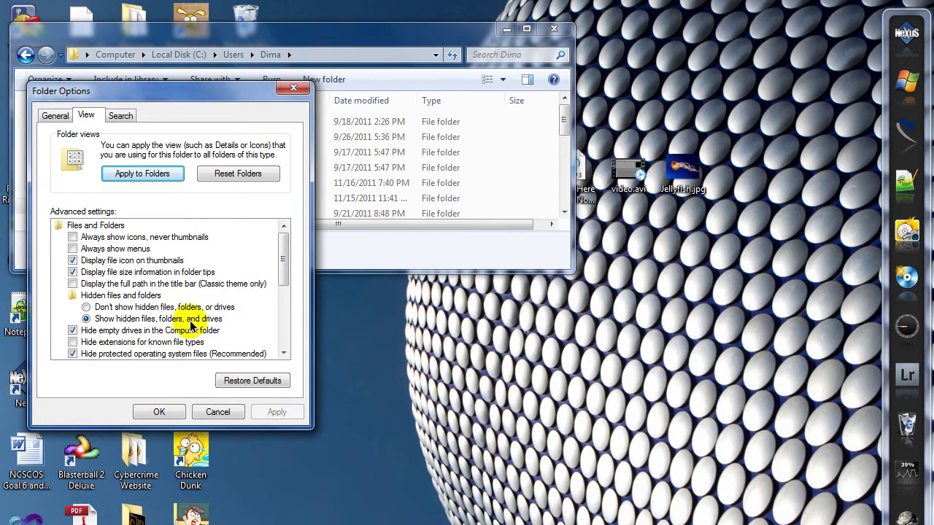
{"action": "left_click", "coordinate": [158, 409]}
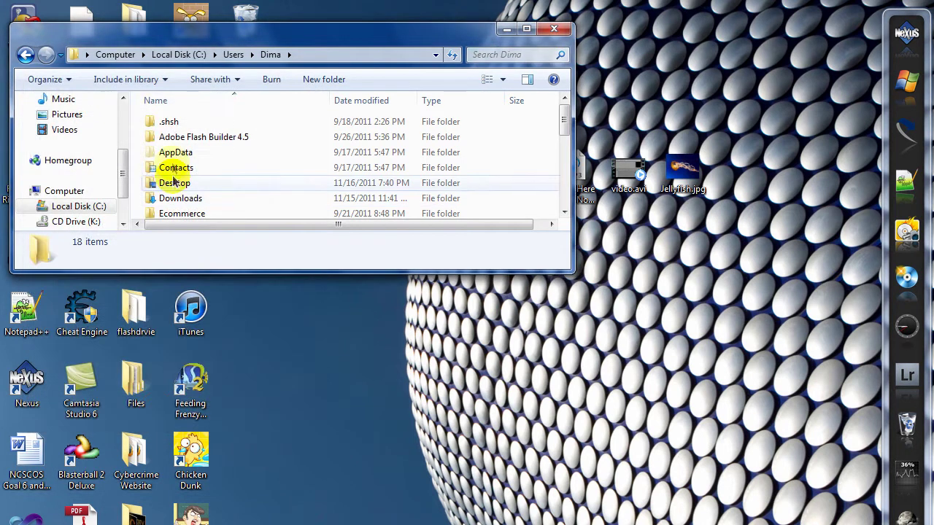
Open the AppData\Roaming folder of the user profile and look through its contents.
{"action": "double_click", "coordinate": [170, 153]}
{"action": "double_click", "coordinate": [171, 153]}
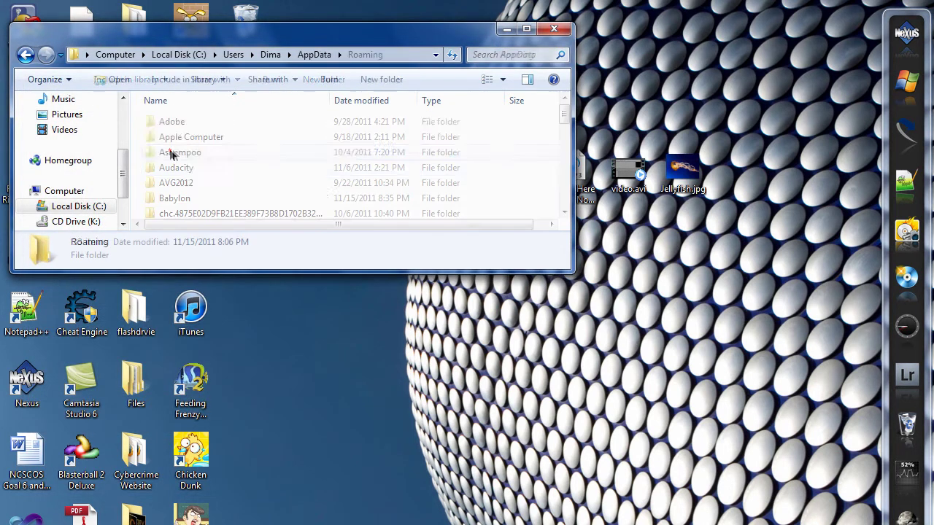
{"action": "left_click_drag", "start_coordinate": [559, 109], "coordinate": [552, 198]}
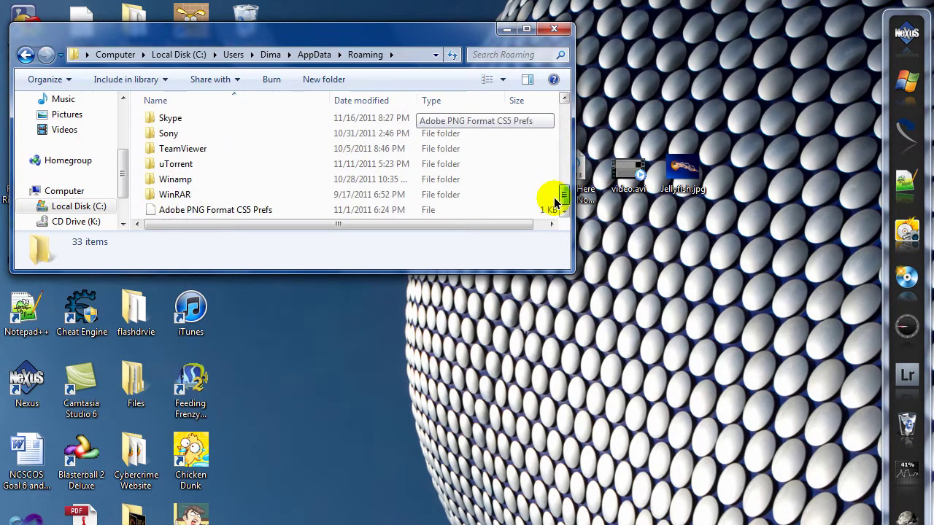
Enlarge the Roaming folder window to look through its full list of folders, and close the window.
{"action": "left_click_drag", "start_coordinate": [568, 268], "coordinate": [757, 429]}
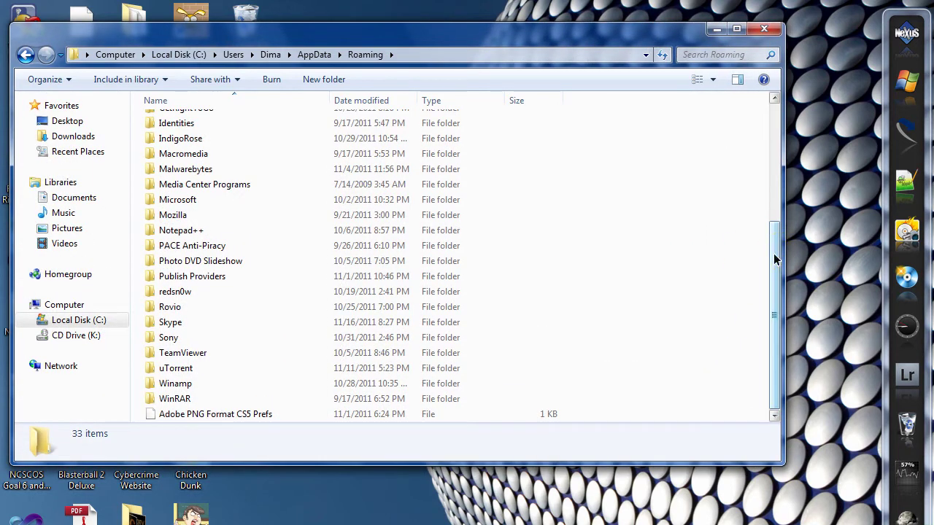
{"action": "left_click_drag", "start_coordinate": [775, 259], "coordinate": [761, 140]}
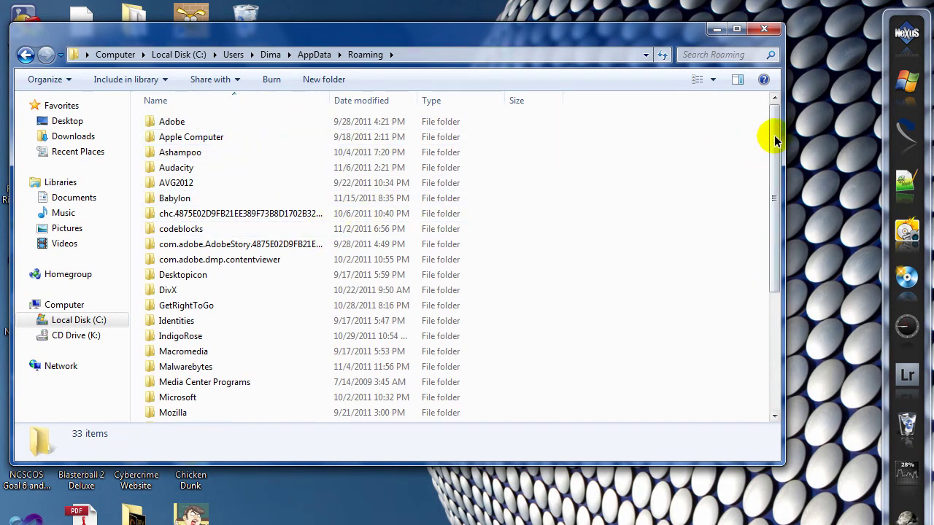
{"action": "left_click_drag", "start_coordinate": [772, 140], "coordinate": [757, 282]}
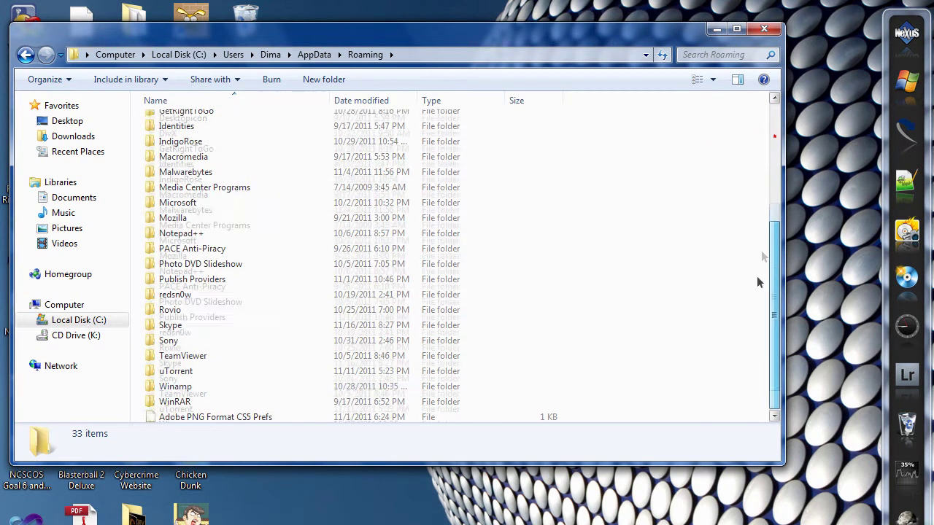
{"action": "left_click", "coordinate": [764, 29]}
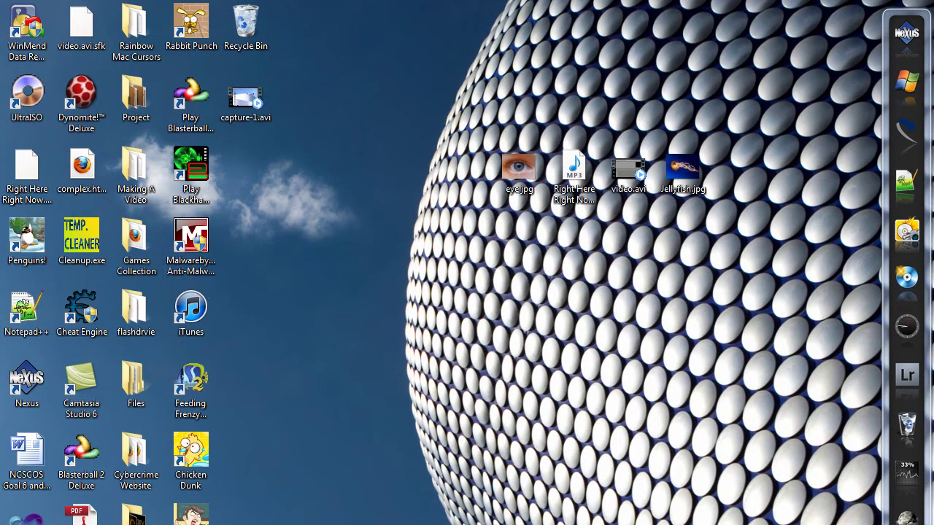
{"action": "key", "text": "super"}
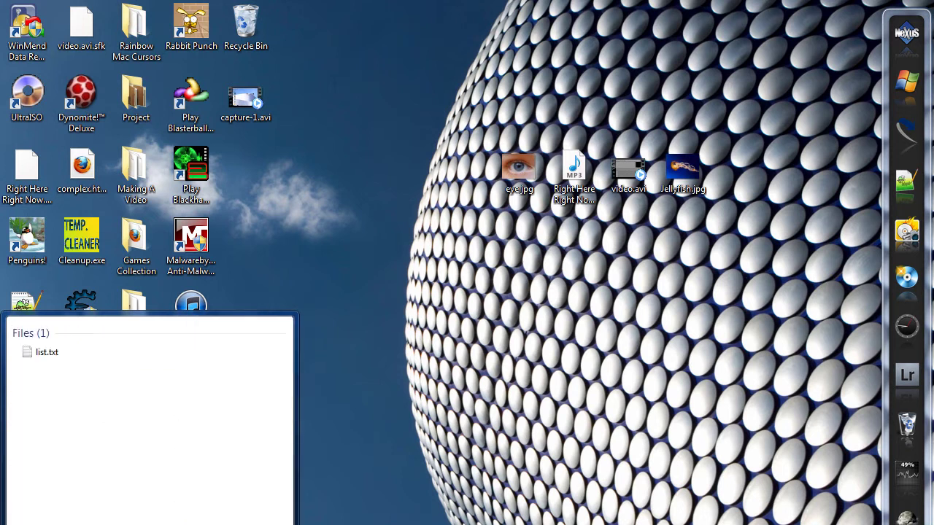
{"action": "key", "text": "Escape"}
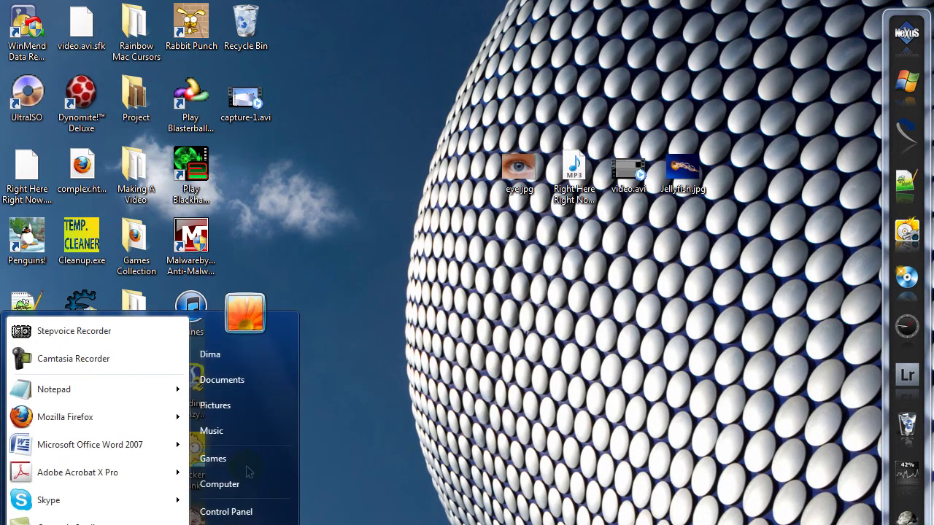
{"action": "left_click", "coordinate": [365, 288]}
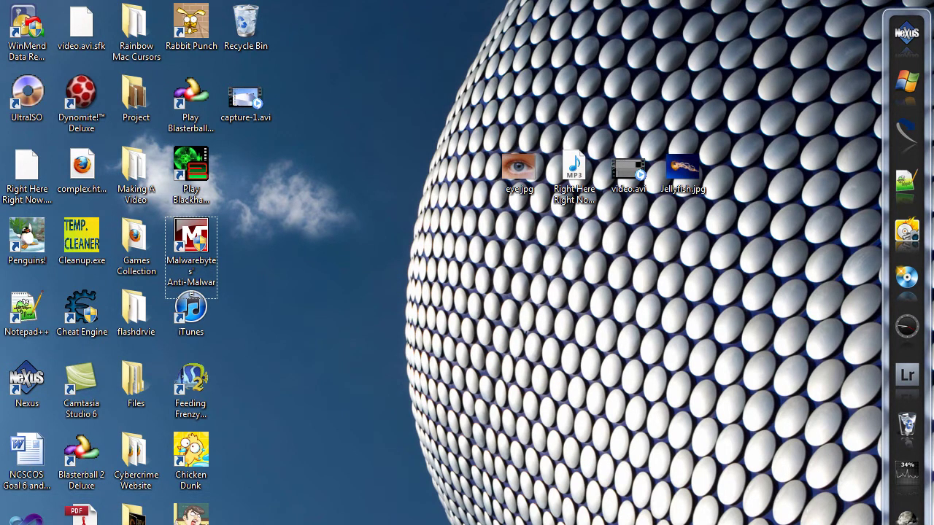
{"action": "key", "text": "super"}
{"action": "key", "text": "super"}
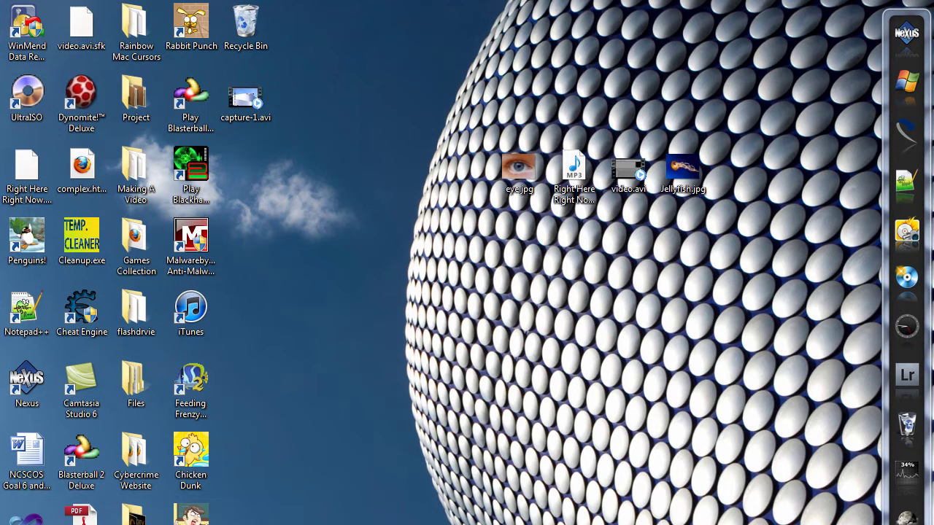
{"action": "left_click", "coordinate": [615, 423]}
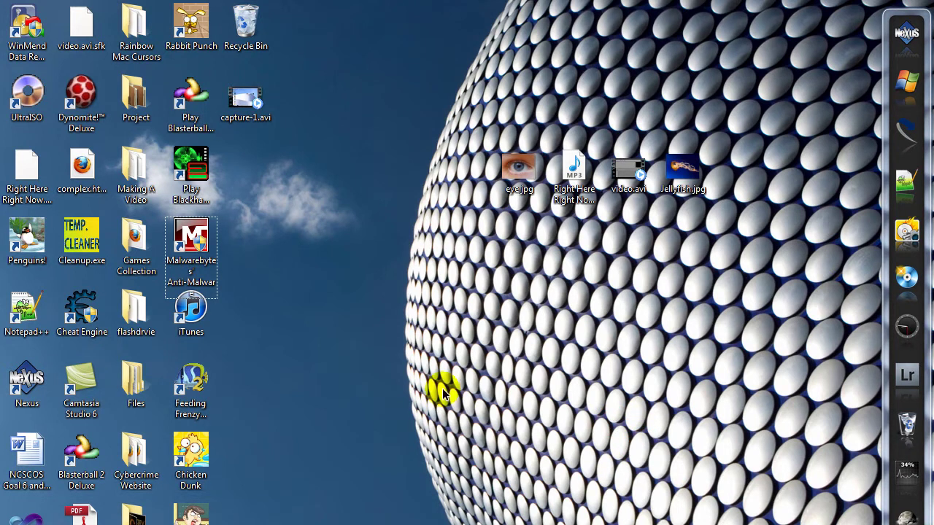
{"action": "left_click", "coordinate": [191, 245]}
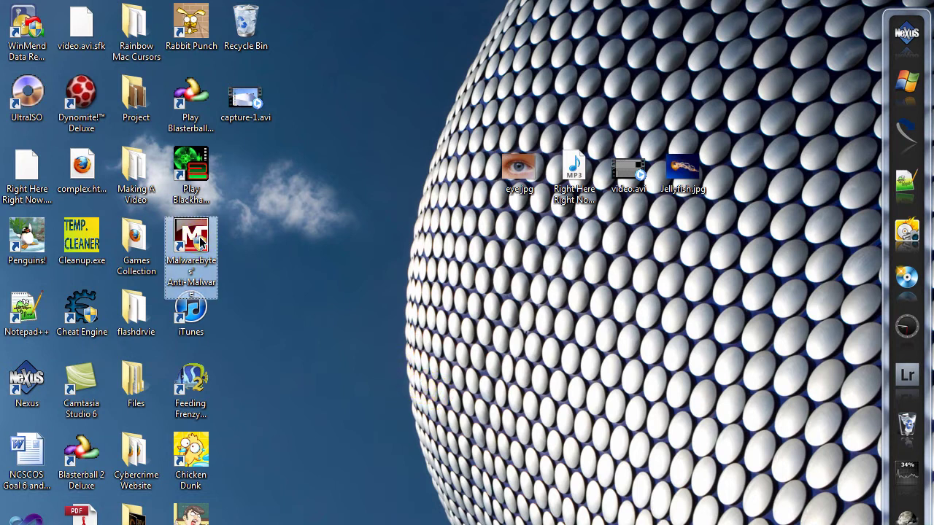
{"action": "left_click", "coordinate": [320, 257]}
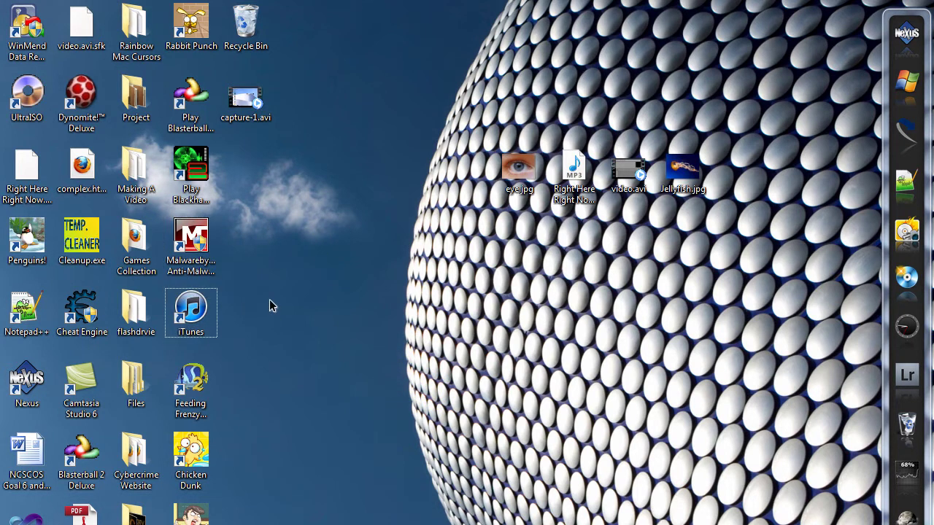
{"action": "left_click", "coordinate": [276, 265]}
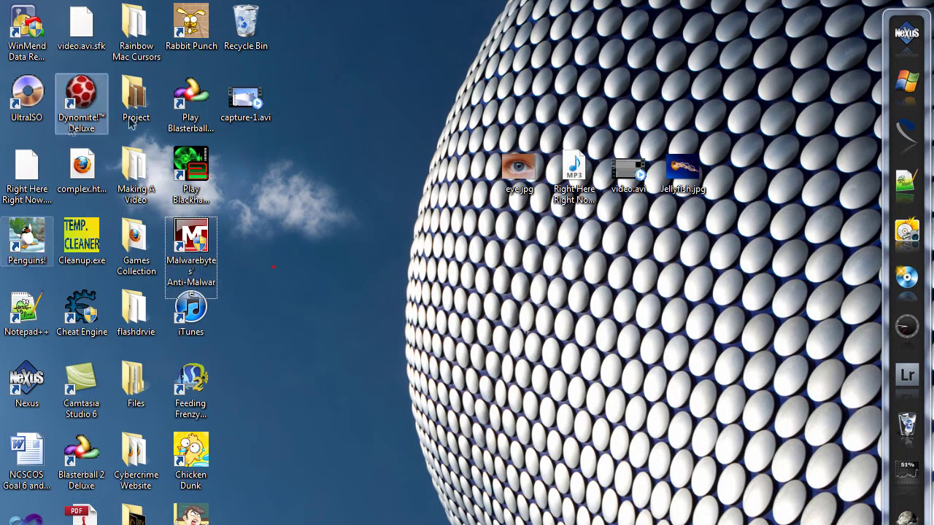